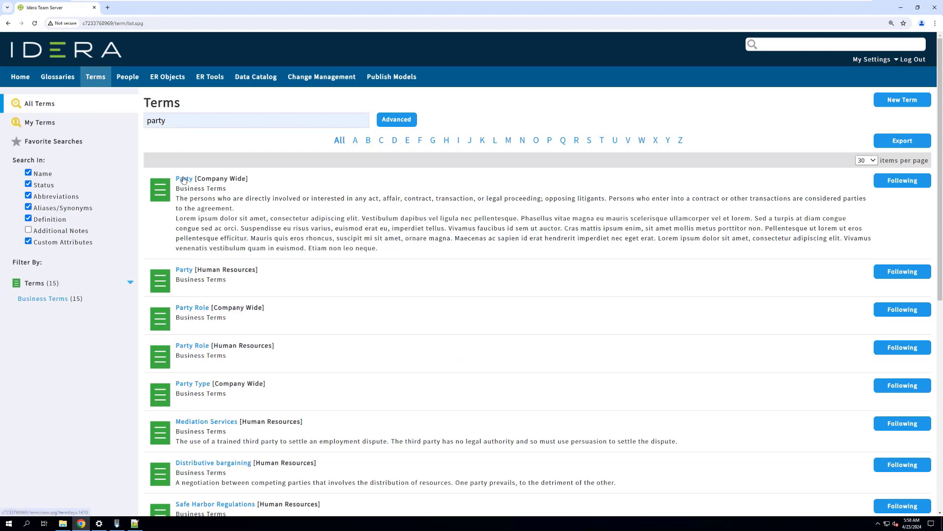
- Open the Company Wide term Party and go through its child types diagram to the Employee term
click(184, 179)
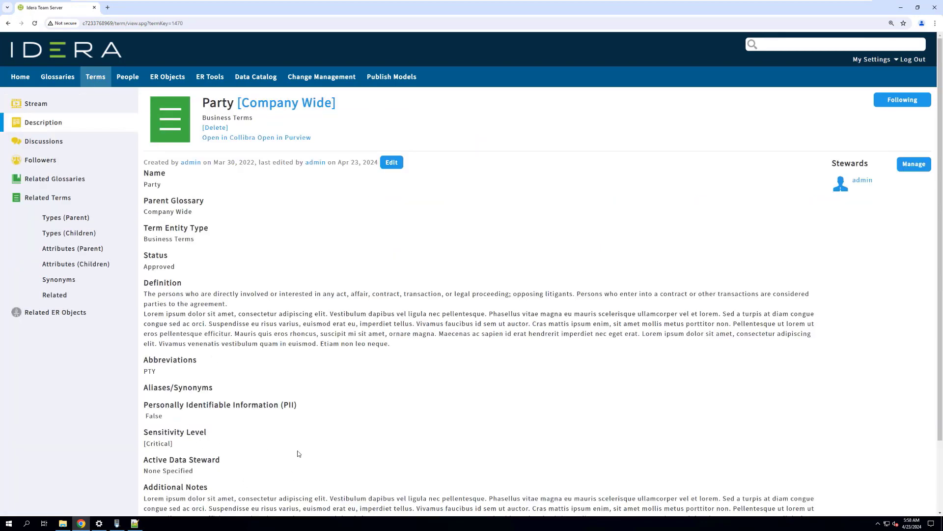
click(57, 237)
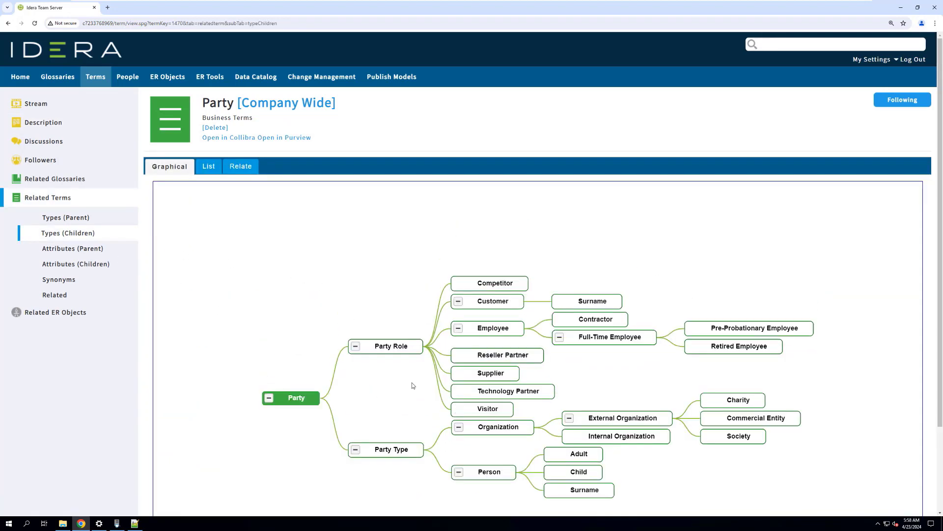
click(489, 333)
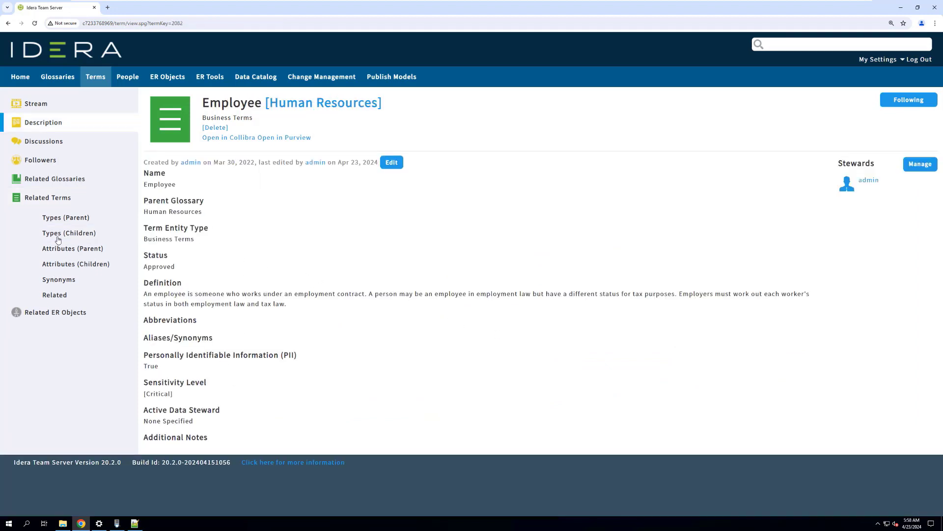
- View the Employee term's Related and Attributes (Children) diagrams, then return to its description
click(54, 295)
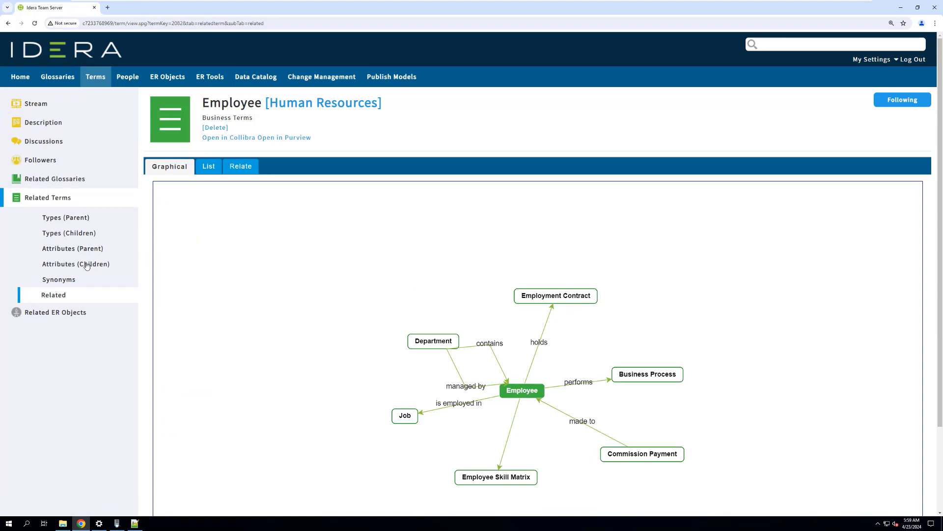
click(64, 264)
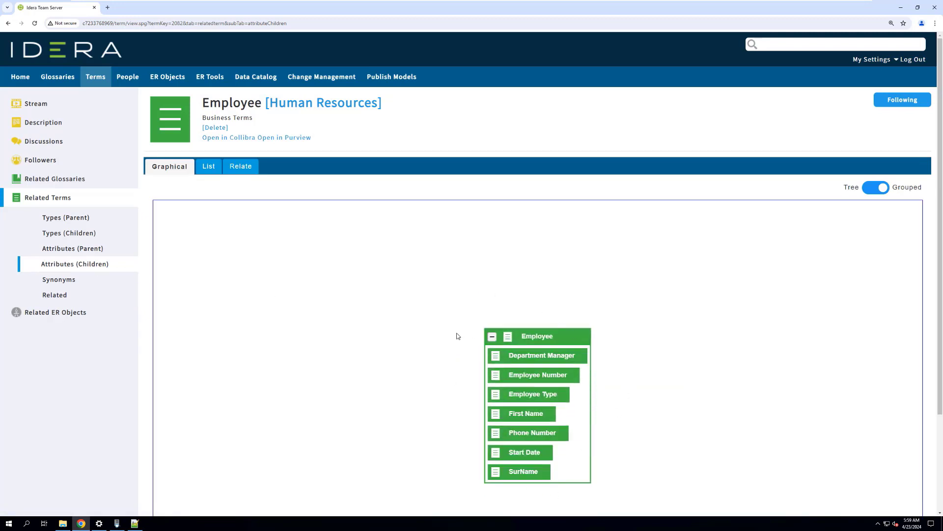
click(39, 124)
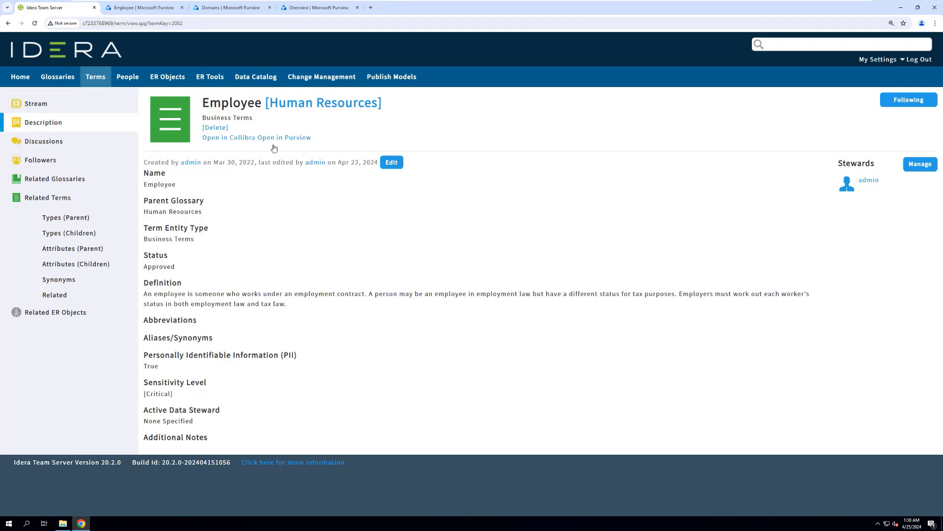
- Switch to the Employee term in Microsoft Purview and review its children, related terms and synonyms
click(273, 139)
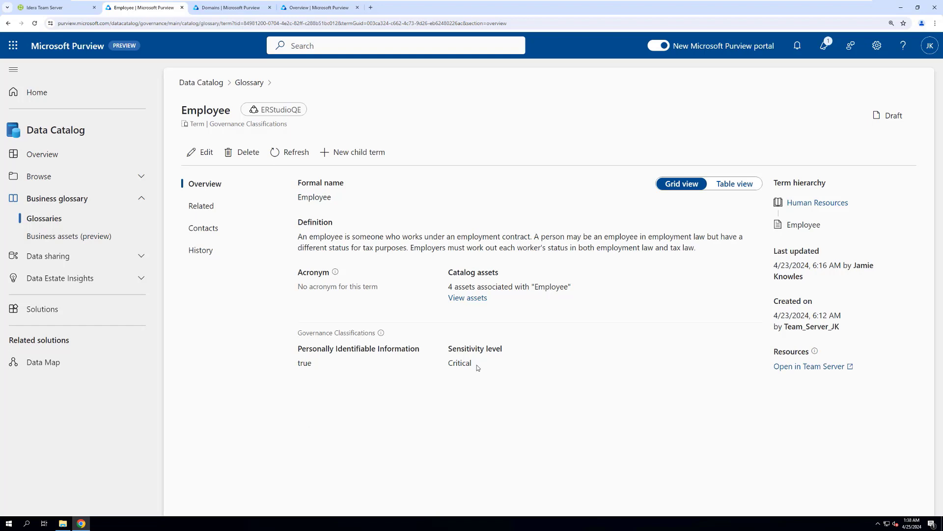
click(200, 209)
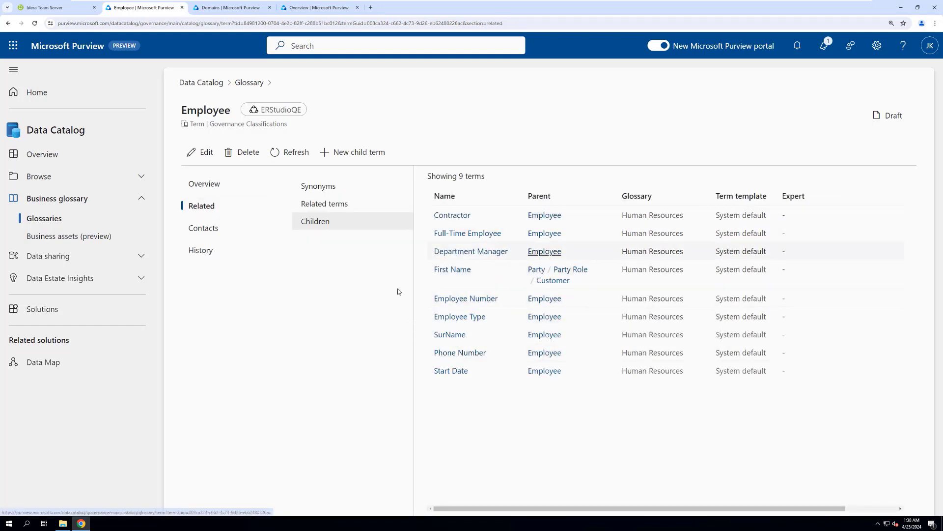
click(320, 207)
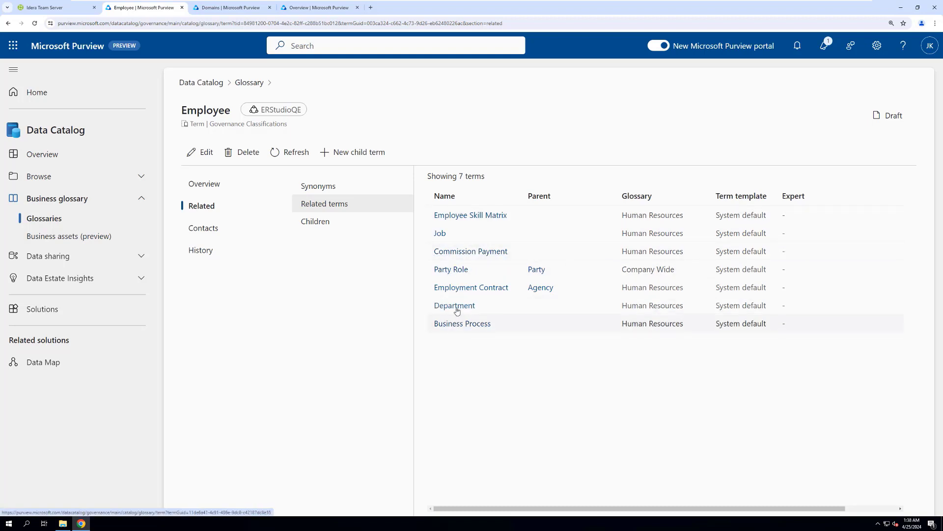
click(313, 185)
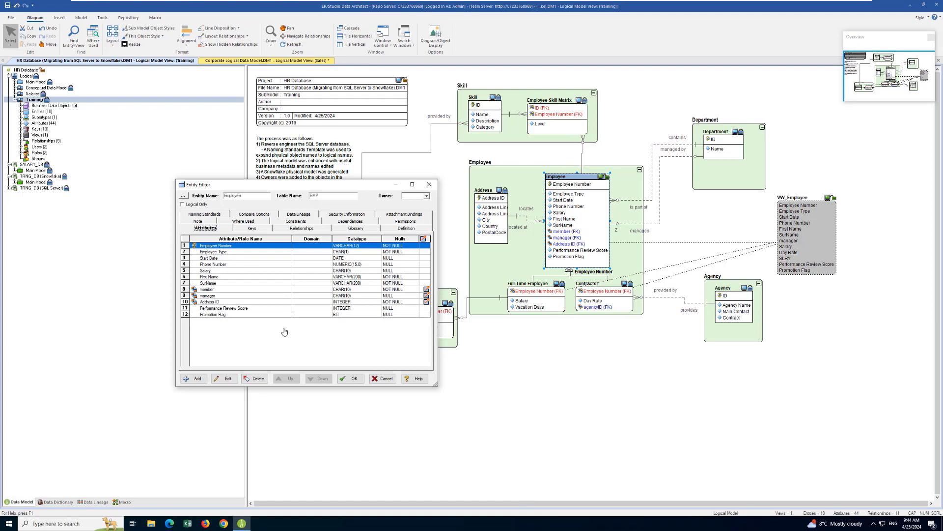
- In ER/Studio Data Architect, check the glossary terms and the Where Used information of the Employee entity
click(367, 230)
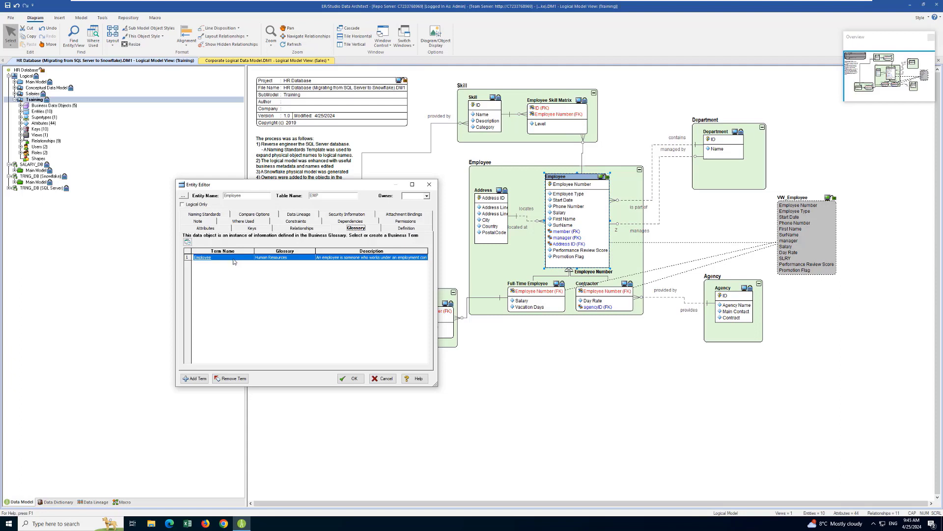
click(243, 221)
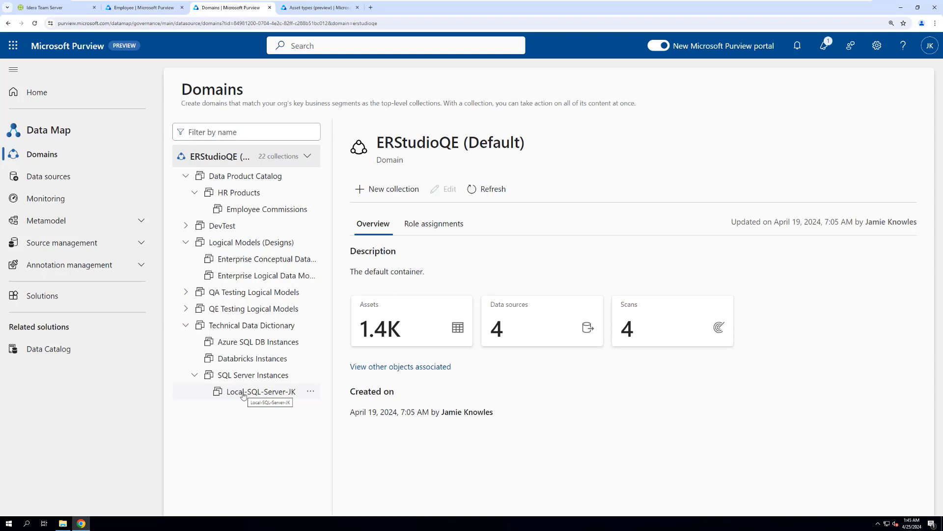
- In the Purview Data Map, list the business assets of the Local-SQL-Server-JK collection
click(244, 395)
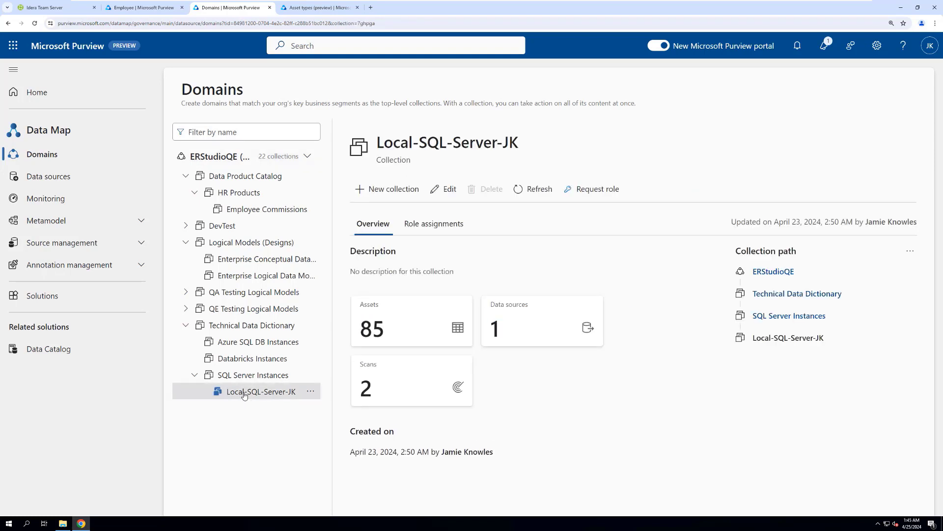
click(413, 331)
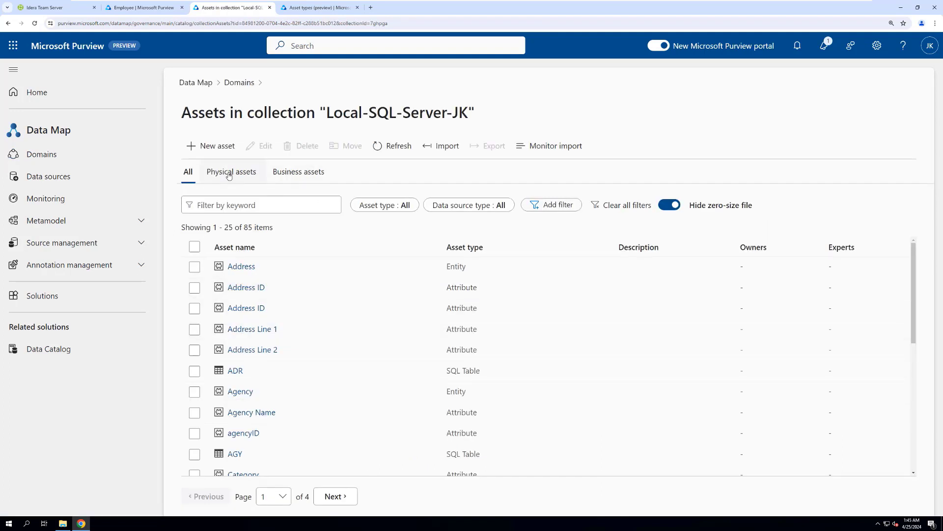
click(301, 176)
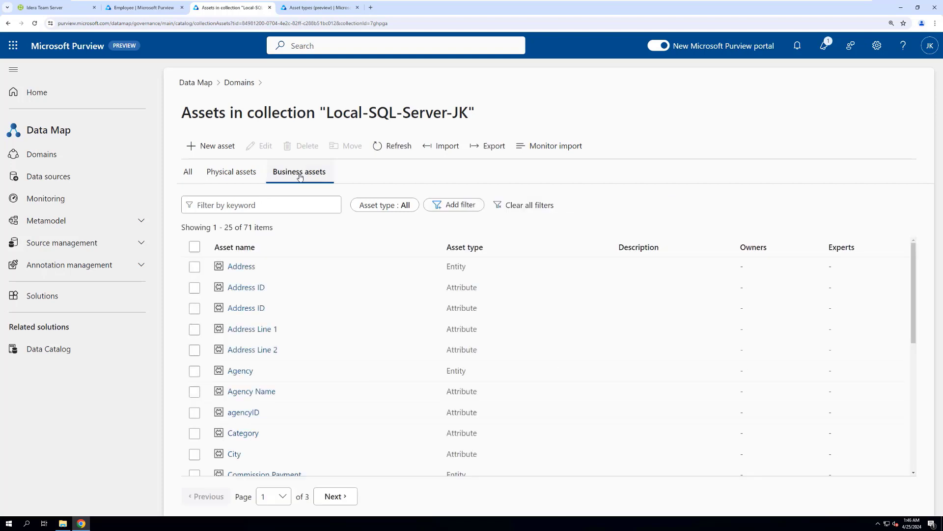
- Filter the business assets by the ERStudio Logical Data Model asset type, then by Sub Model instead
click(407, 206)
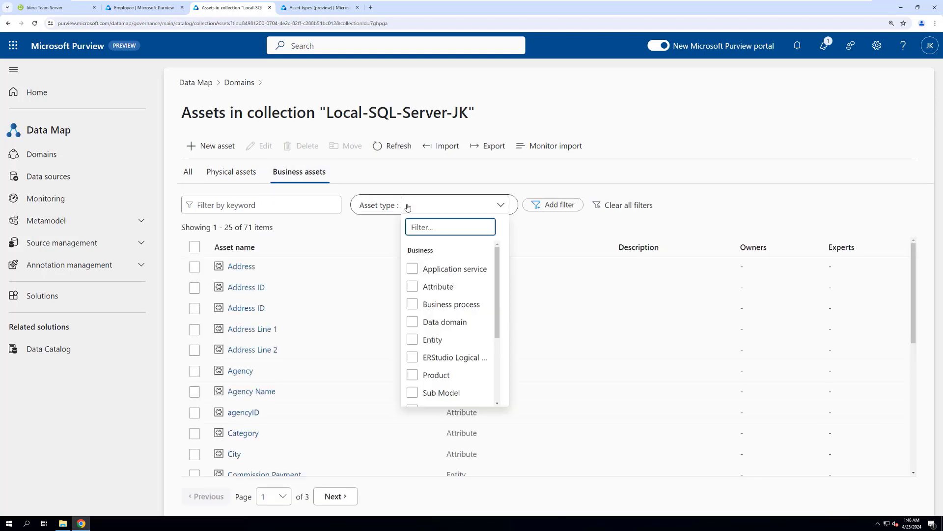
click(412, 357)
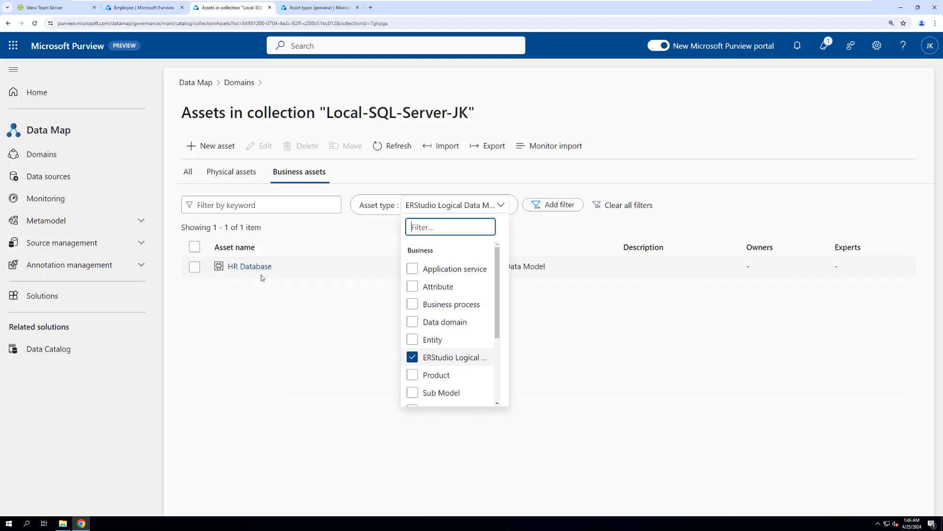
click(413, 357)
click(412, 392)
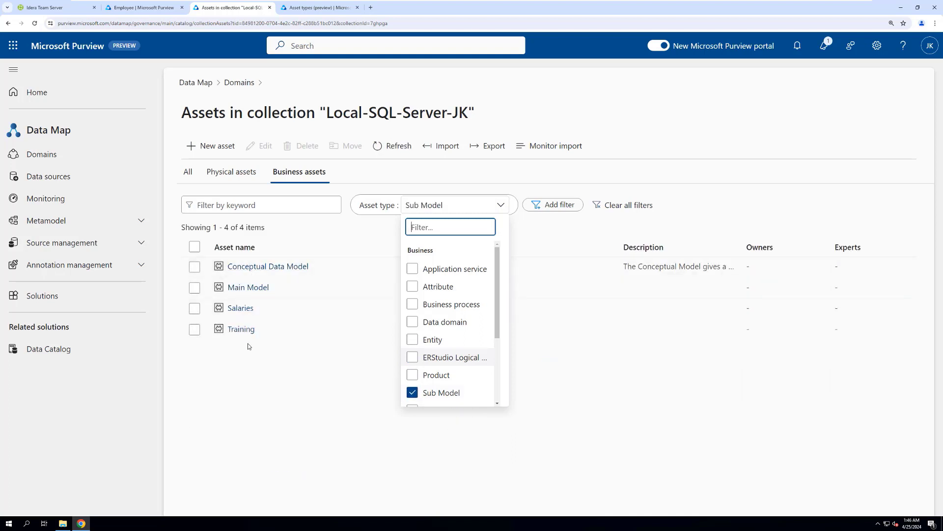
- Filter the business assets to the Entity type only and open the Employee entity
click(412, 393)
click(412, 340)
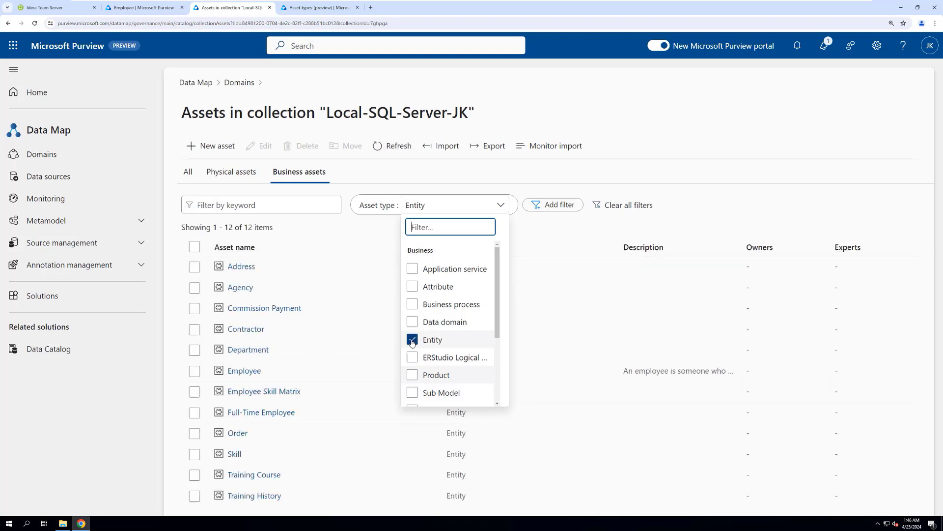
click(239, 374)
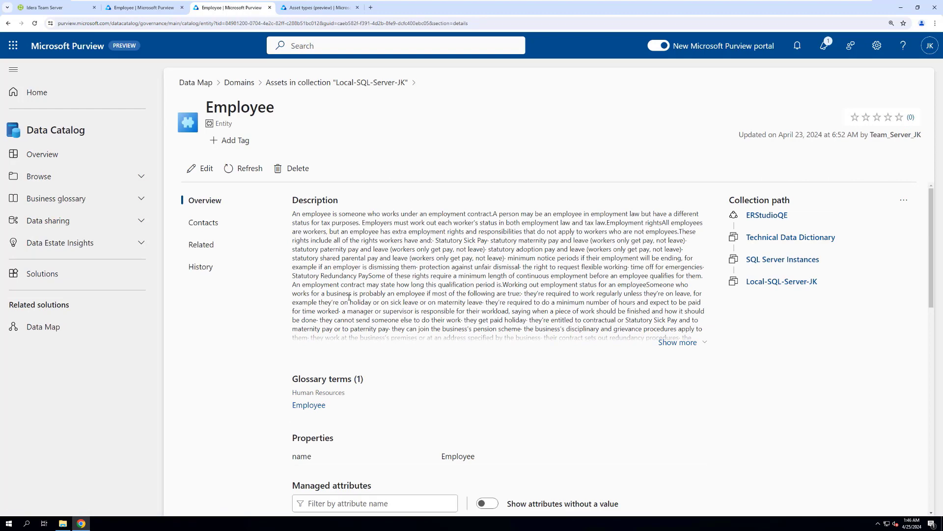
- Examine the Employee entity's glossary term, managed attributes, attribute list, parent models, realizing dataset and related entities
scroll(485, 356, down, 1)
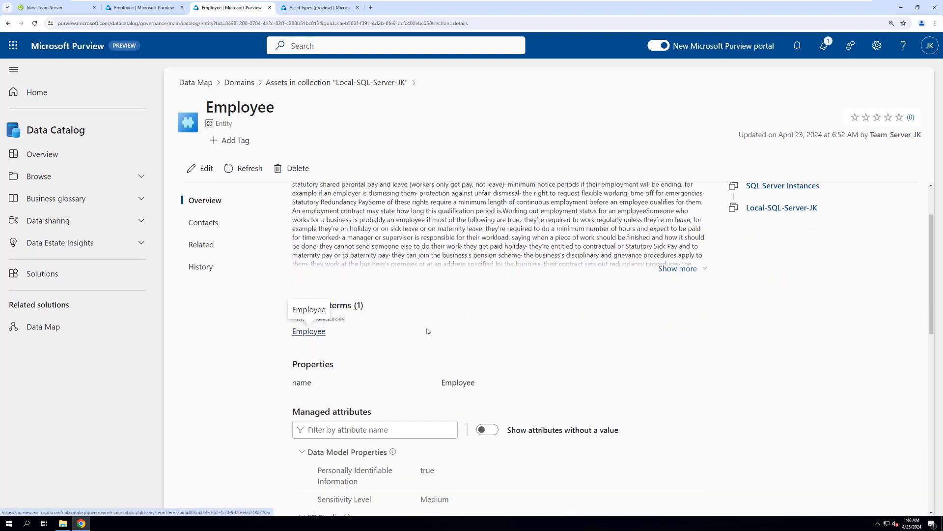
scroll(558, 335, down, 1)
scroll(558, 332, down, 1)
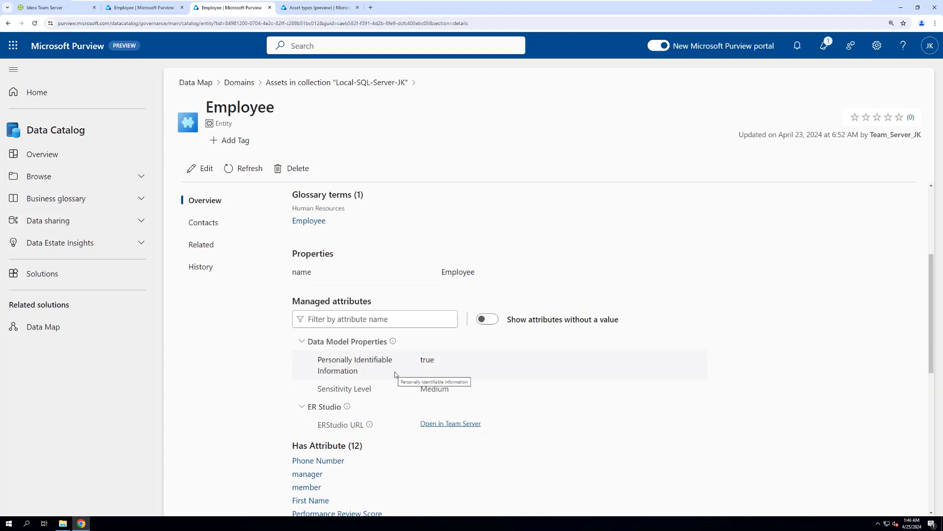
scroll(396, 375, down, 3)
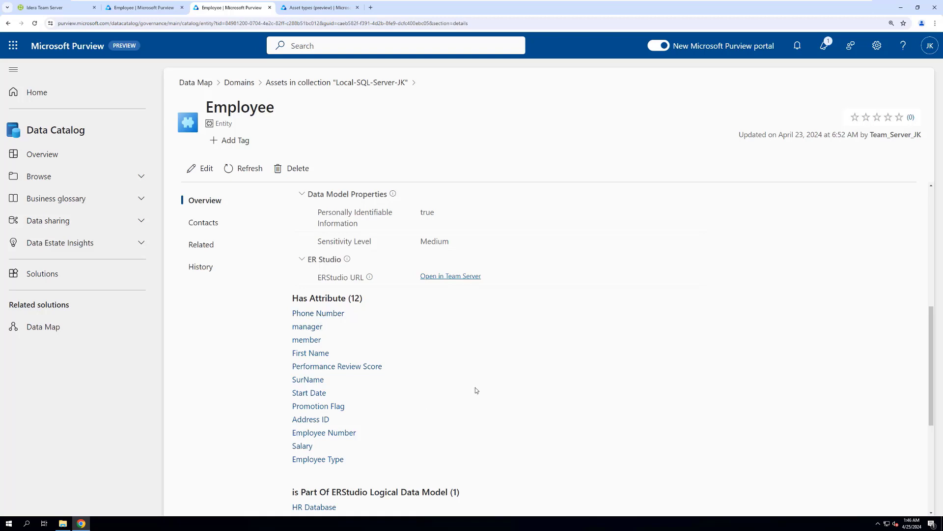
scroll(490, 394, down, 1)
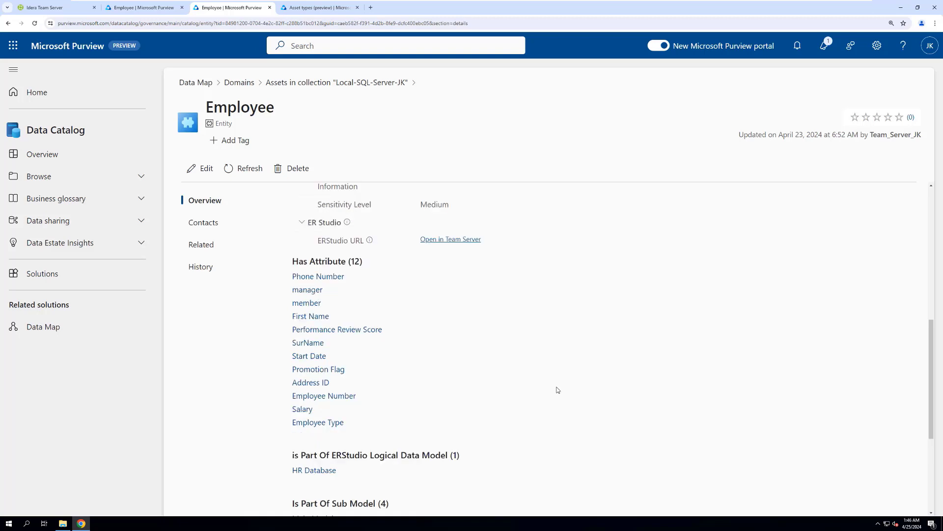
scroll(558, 390, down, 2)
scroll(558, 390, down, 1)
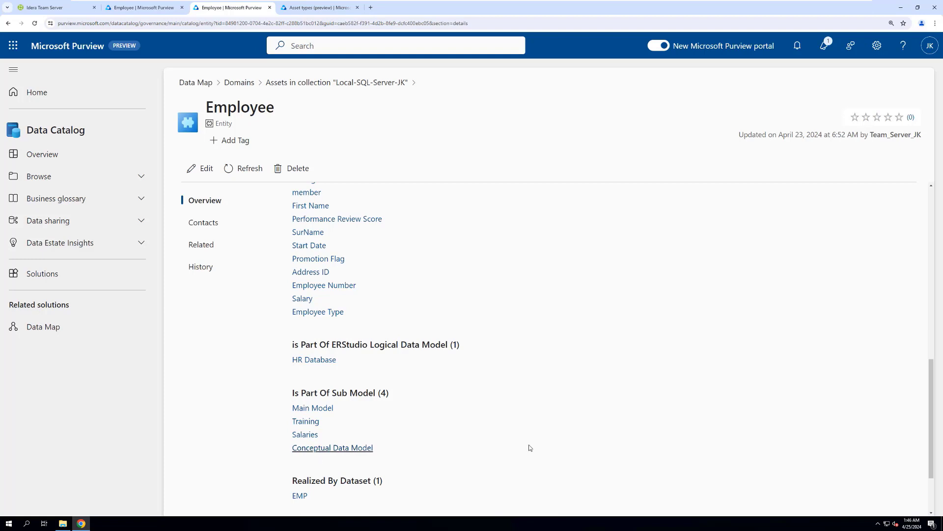
scroll(529, 445, down, 2)
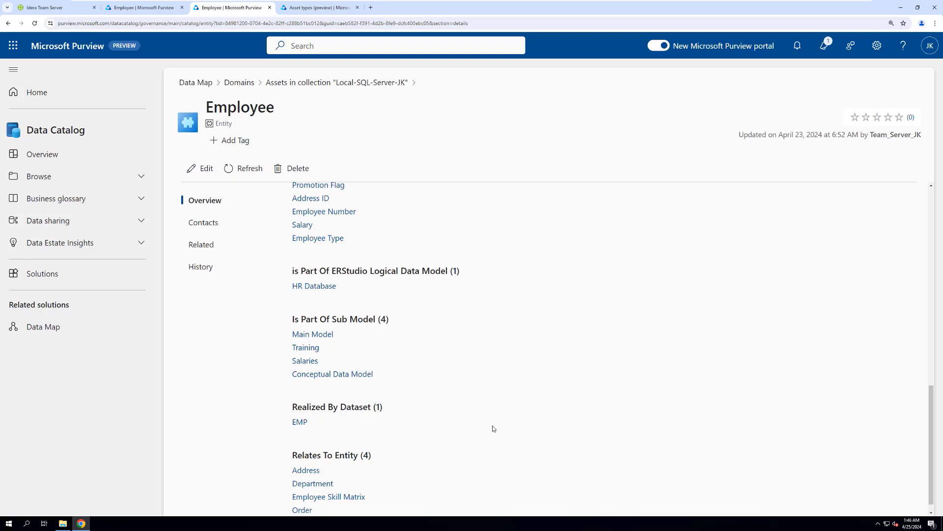
scroll(493, 427, down, 1)
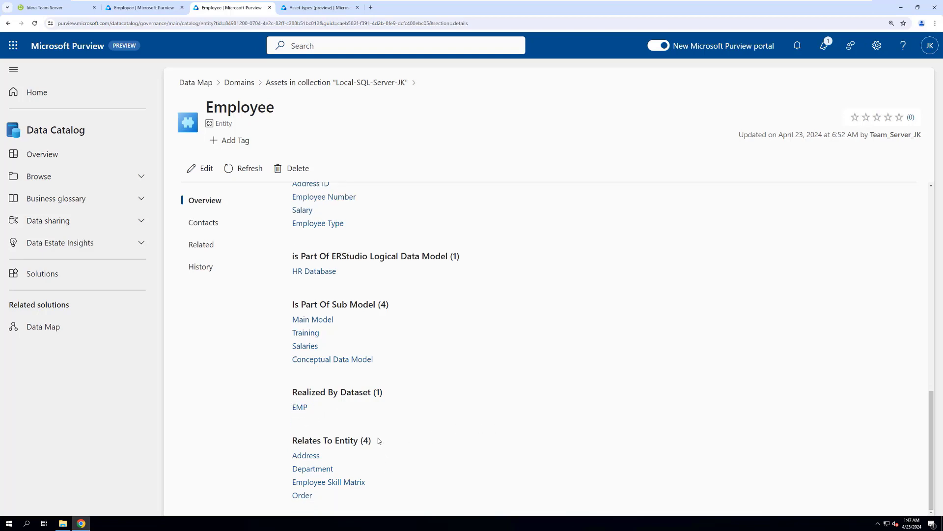